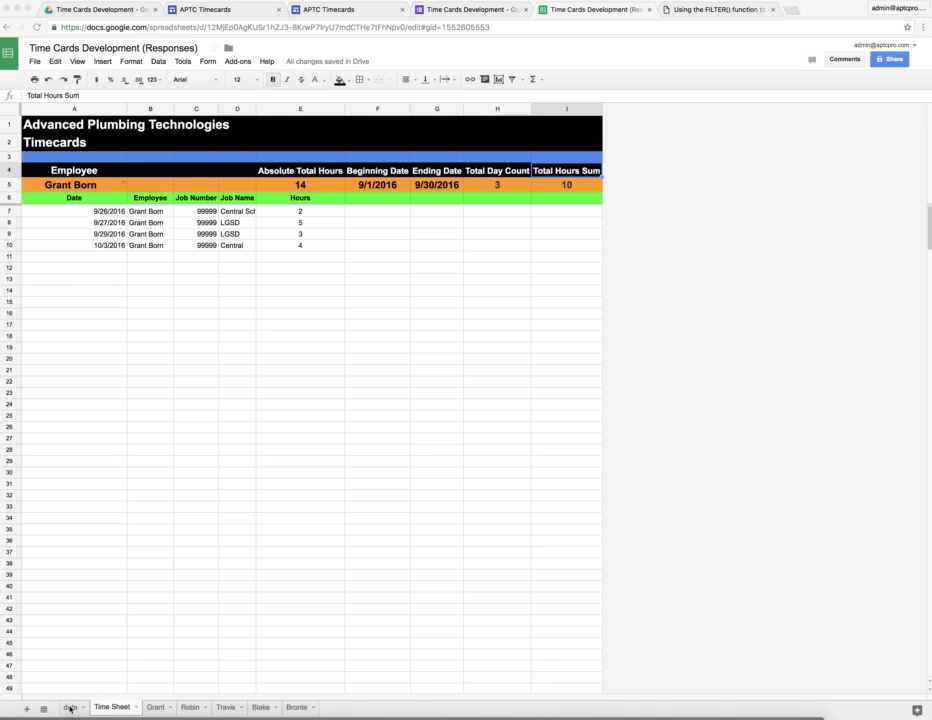
- Compare the form responses on the data sheet with the Time Sheet summary, checking which employees can be chosen there
{"action": "left_click", "coordinate": [70, 708]}
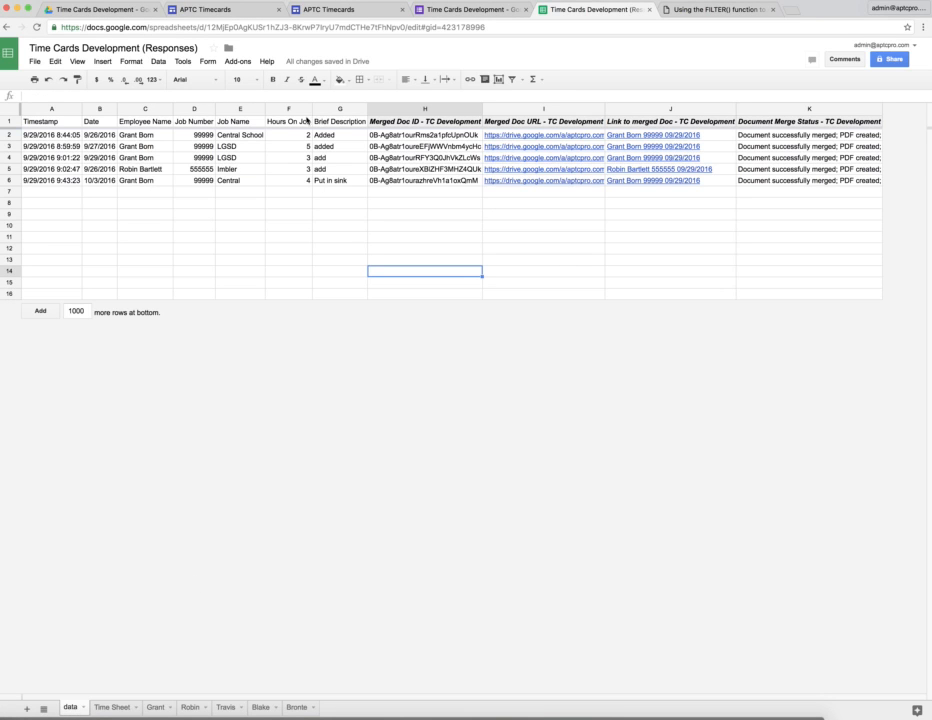
{"action": "left_click", "coordinate": [113, 708]}
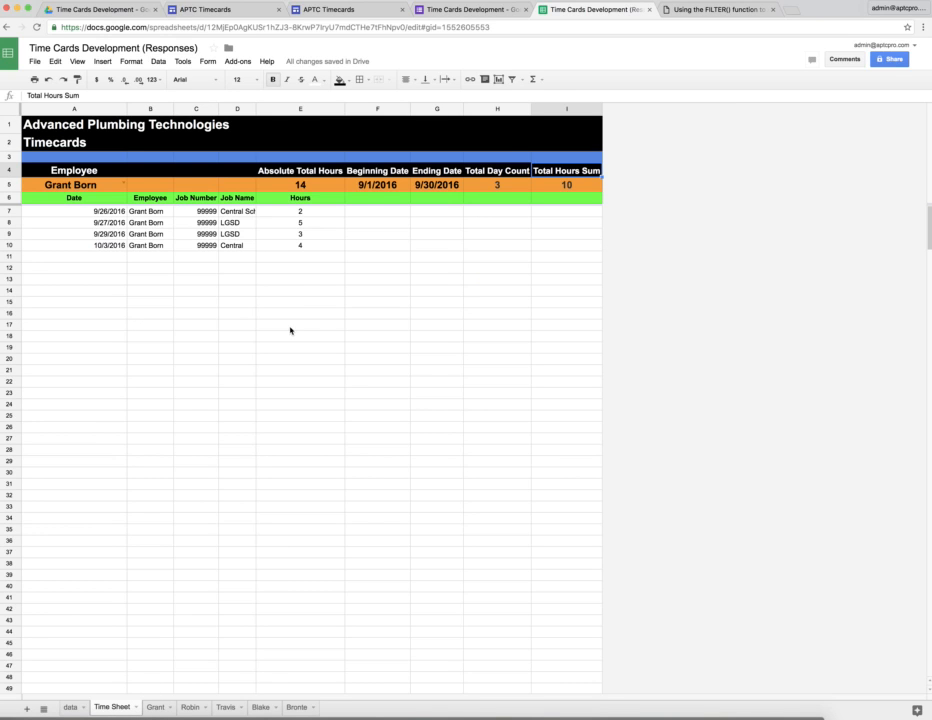
{"action": "left_click", "coordinate": [71, 708]}
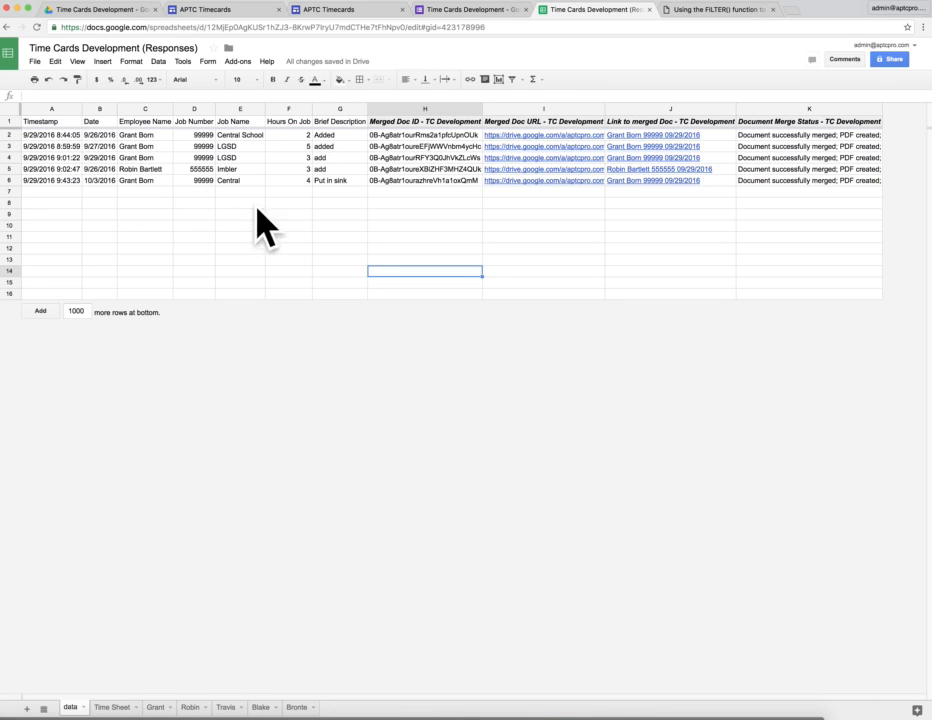
{"action": "left_click", "coordinate": [113, 708]}
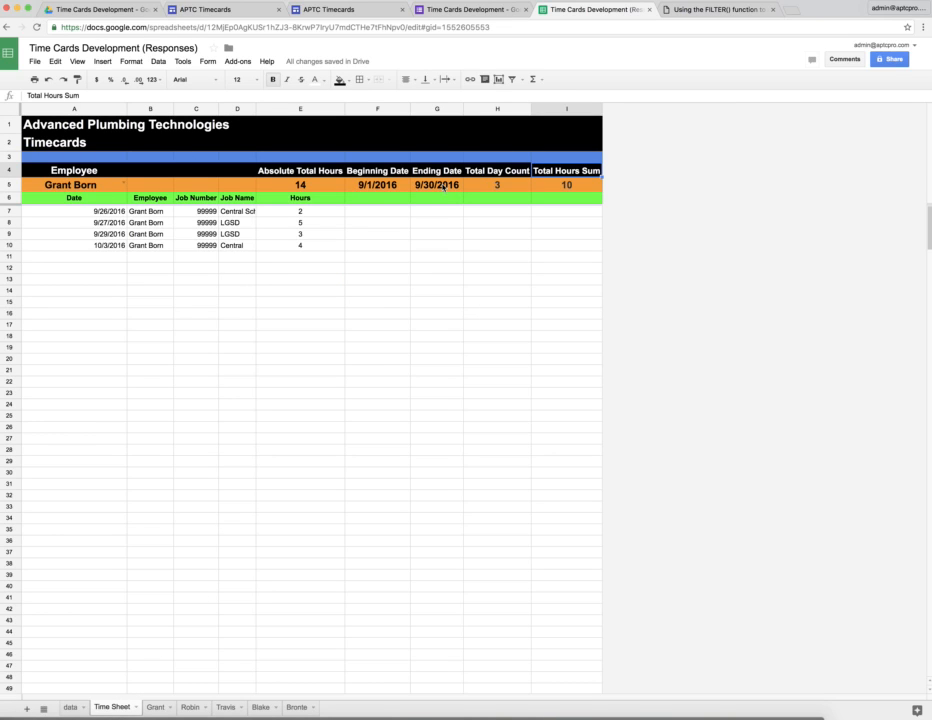
{"action": "left_click", "coordinate": [124, 185]}
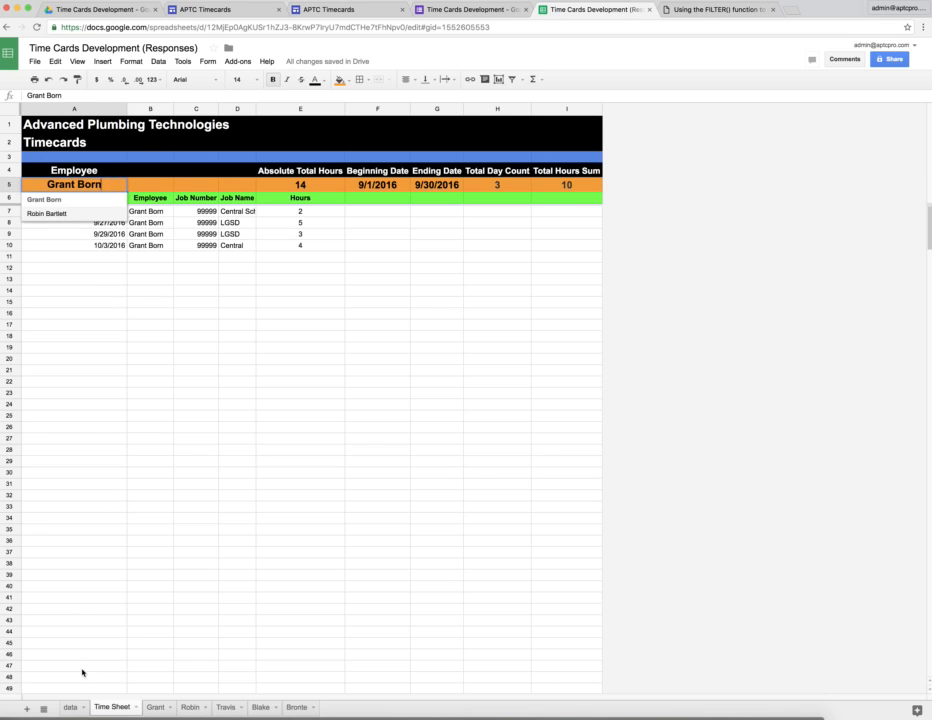
{"action": "left_click", "coordinate": [72, 708]}
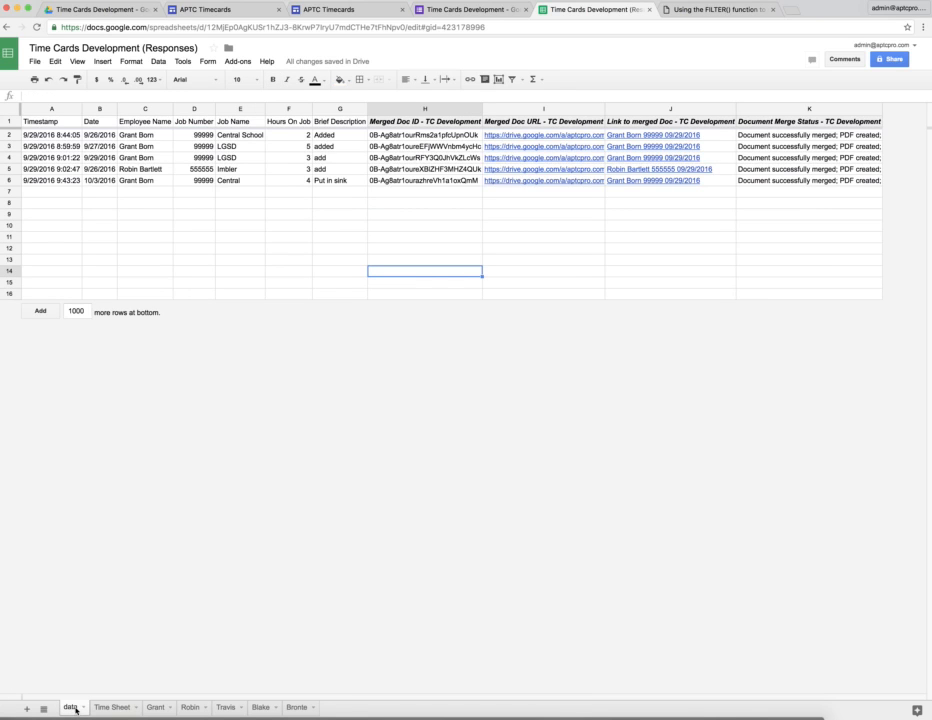
{"action": "left_click", "coordinate": [112, 707]}
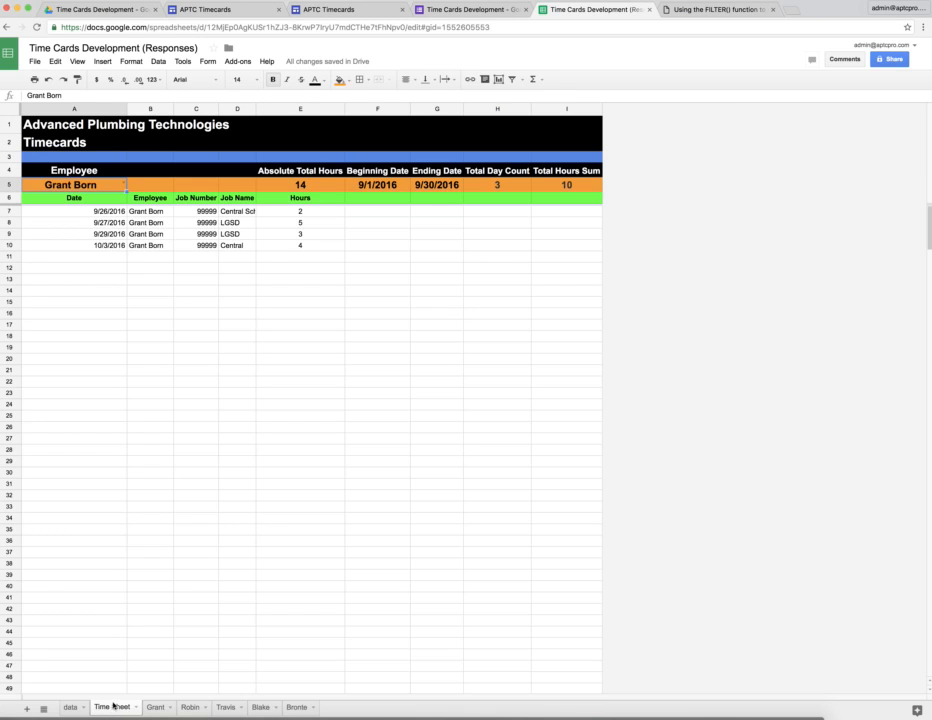
- Switch the Time Sheet to the other listed employee and inspect its Beginning Date and Total Day Count cells
{"action": "left_click", "coordinate": [124, 185]}
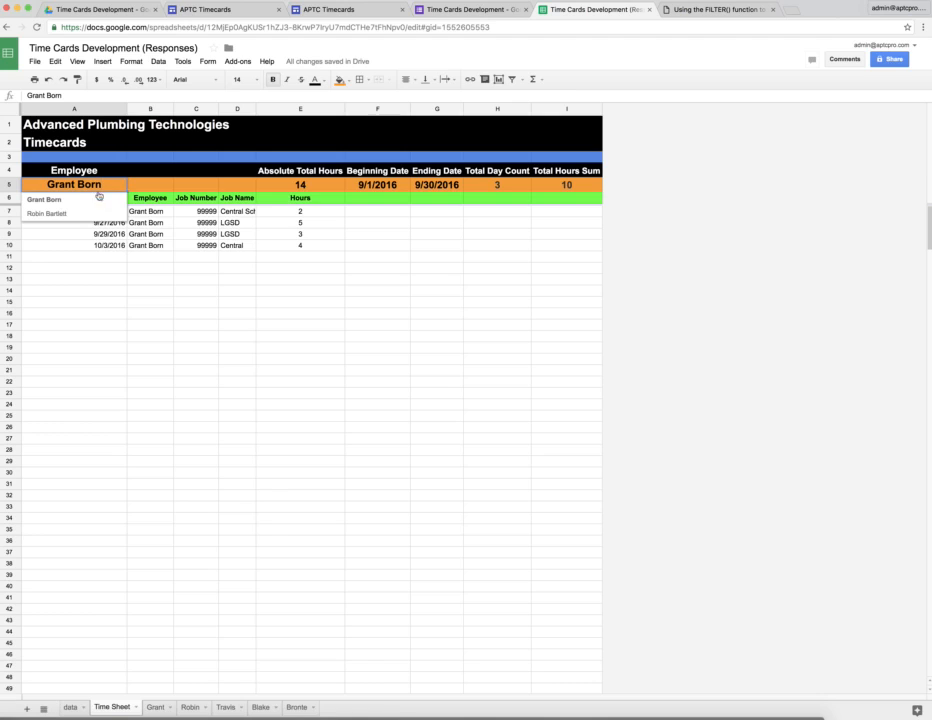
{"action": "left_click", "coordinate": [73, 213]}
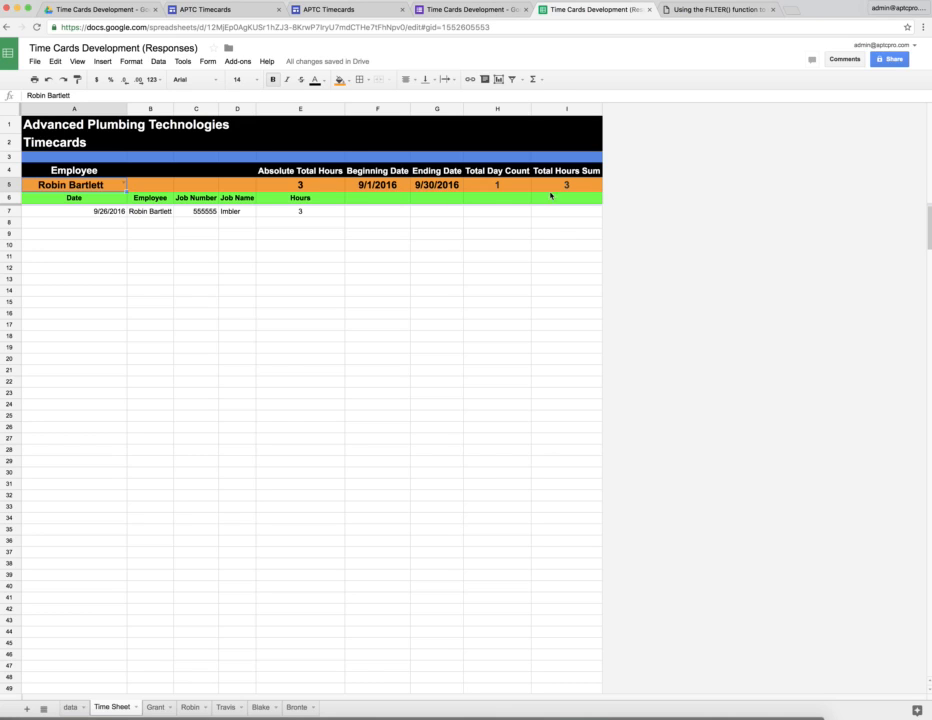
{"action": "left_click", "coordinate": [401, 188]}
{"action": "left_click", "coordinate": [401, 188]}
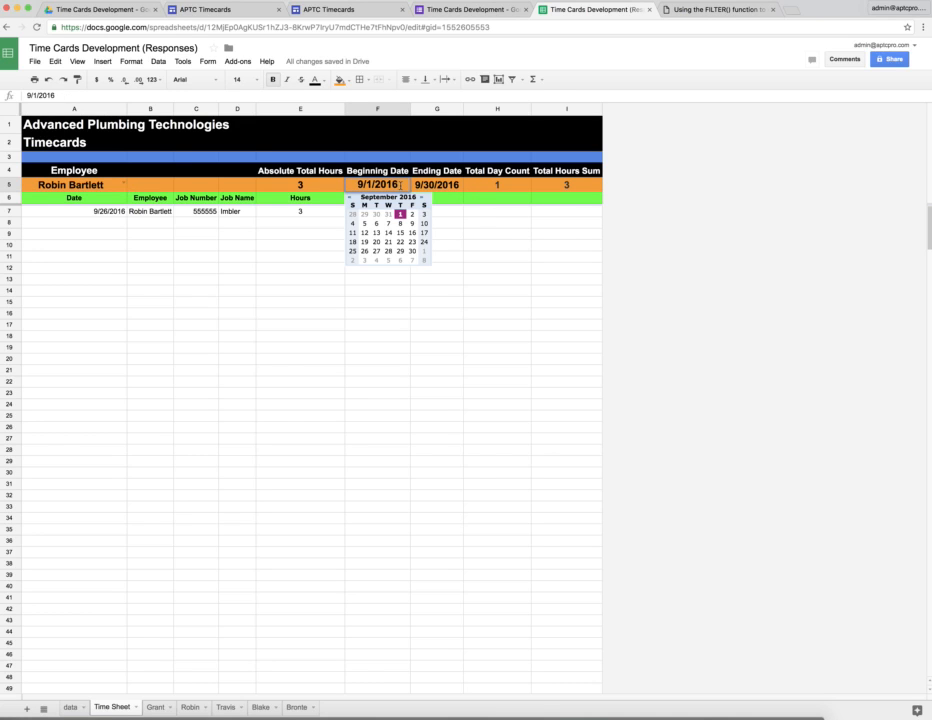
{"action": "left_click", "coordinate": [495, 186]}
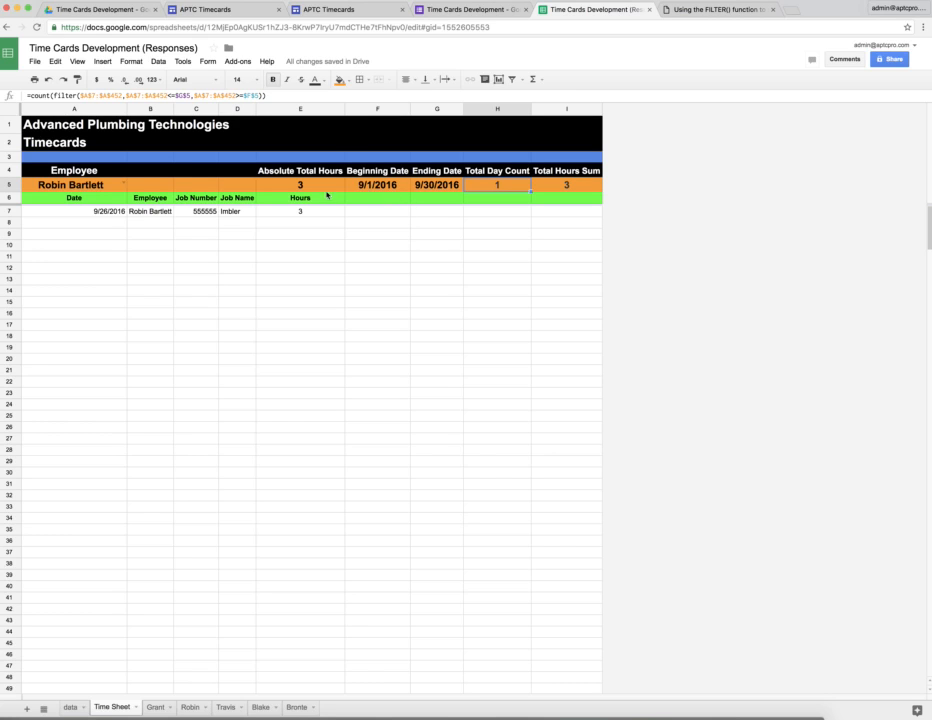
- Select the employee with the job number 99999 entries and set the date range from 10/3/2016 to 10/31/2016
{"action": "left_click", "coordinate": [124, 184]}
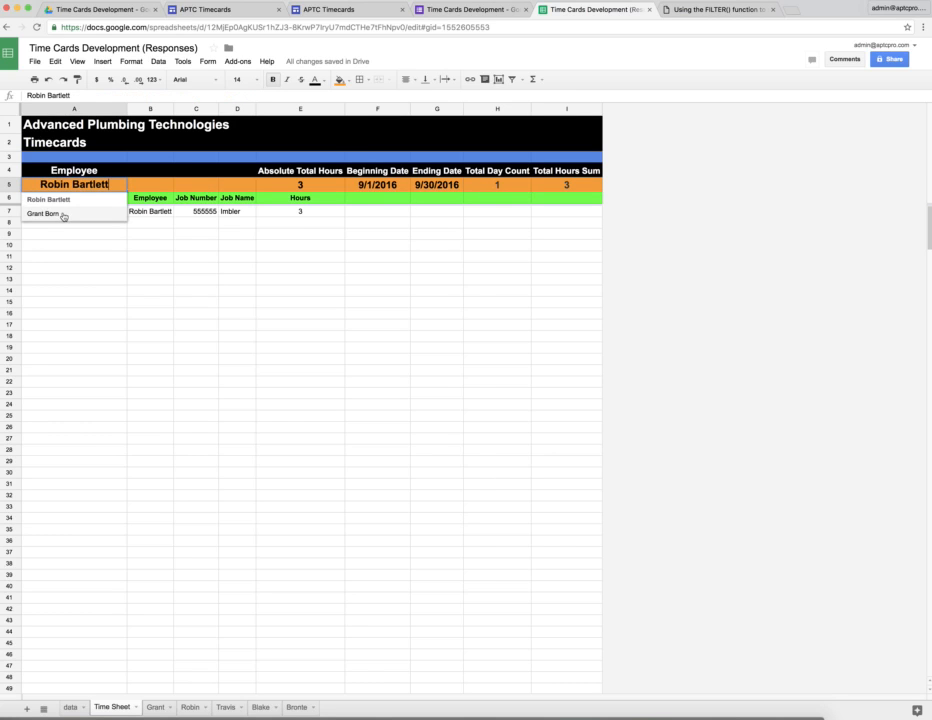
{"action": "left_click", "coordinate": [62, 272]}
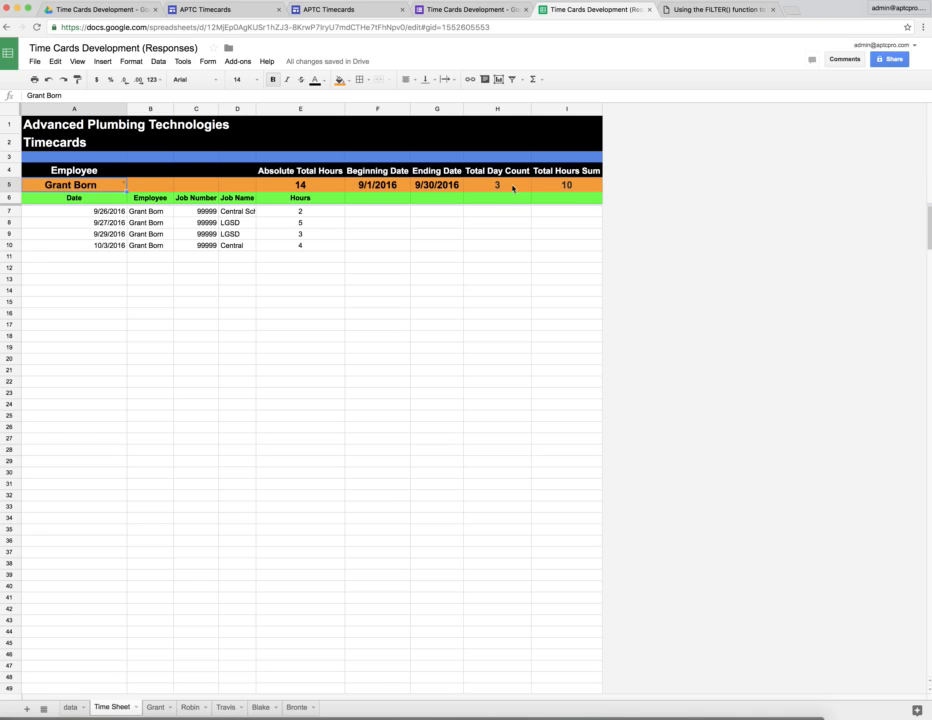
{"action": "double_click", "coordinate": [391, 189]}
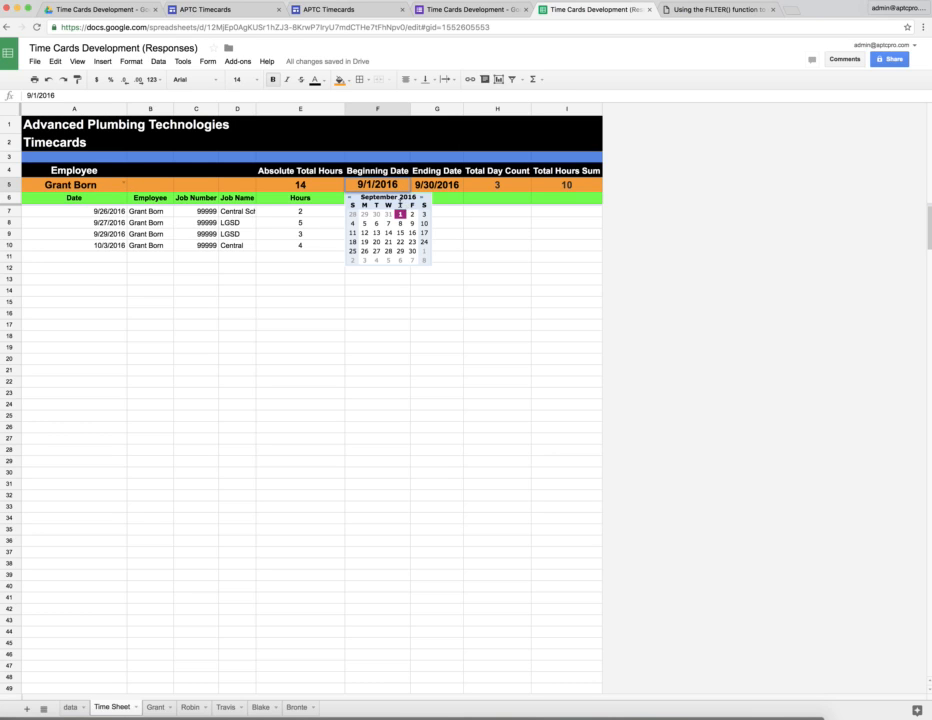
{"action": "left_click", "coordinate": [421, 197]}
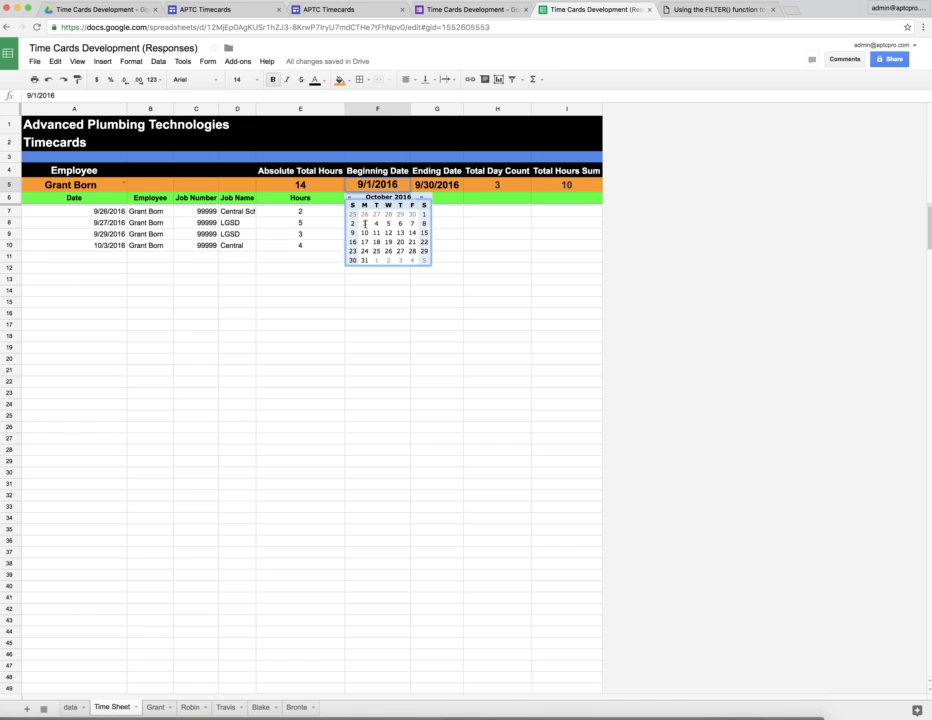
{"action": "left_click", "coordinate": [365, 223]}
{"action": "double_click", "coordinate": [438, 184]}
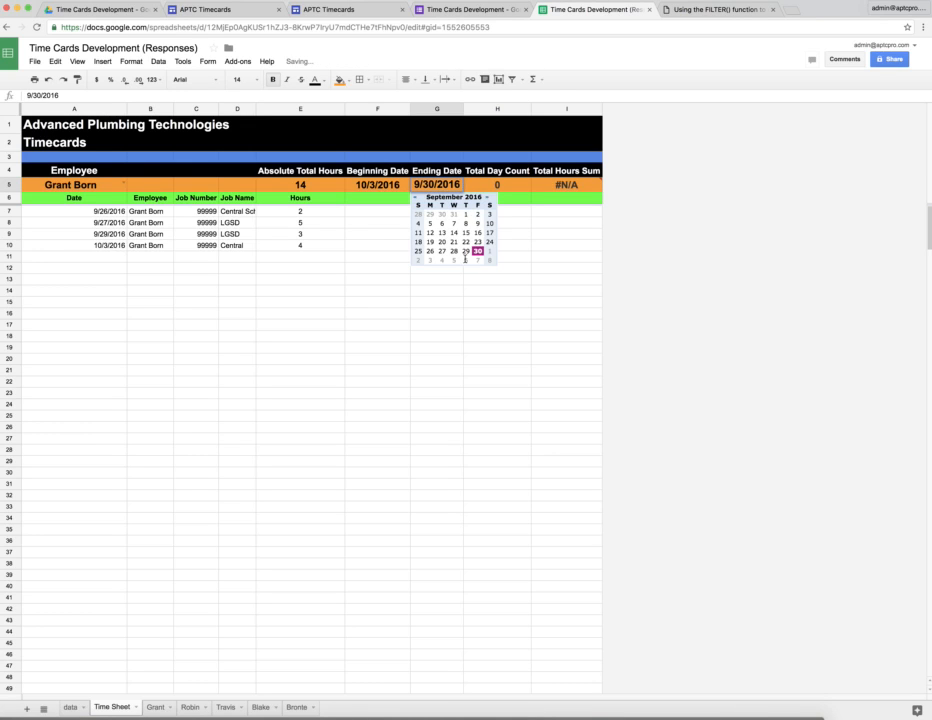
{"action": "left_click", "coordinate": [487, 197]}
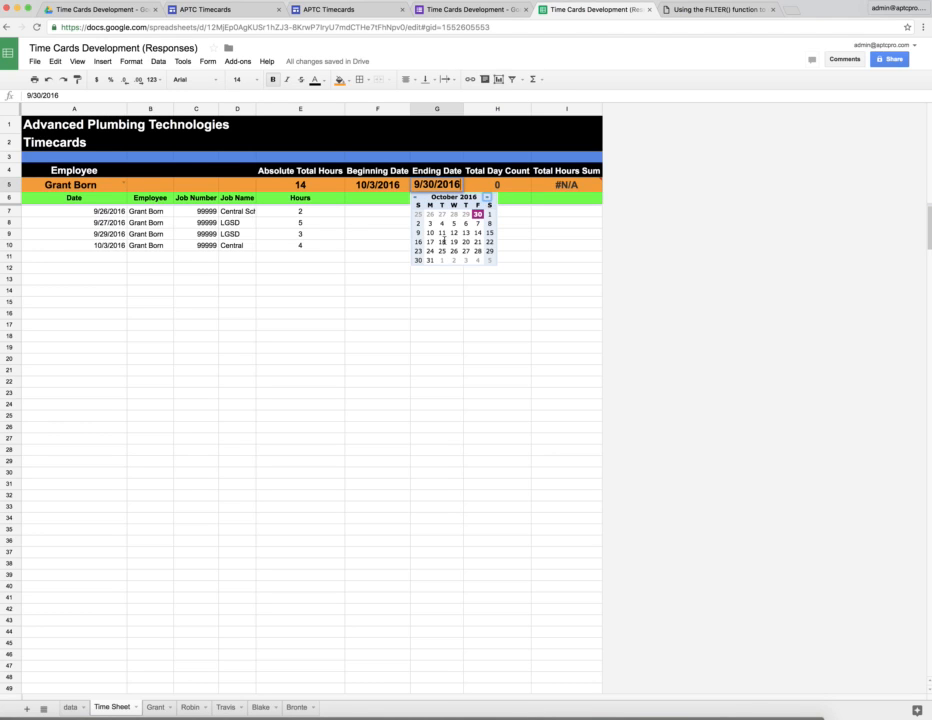
{"action": "left_click", "coordinate": [429, 259]}
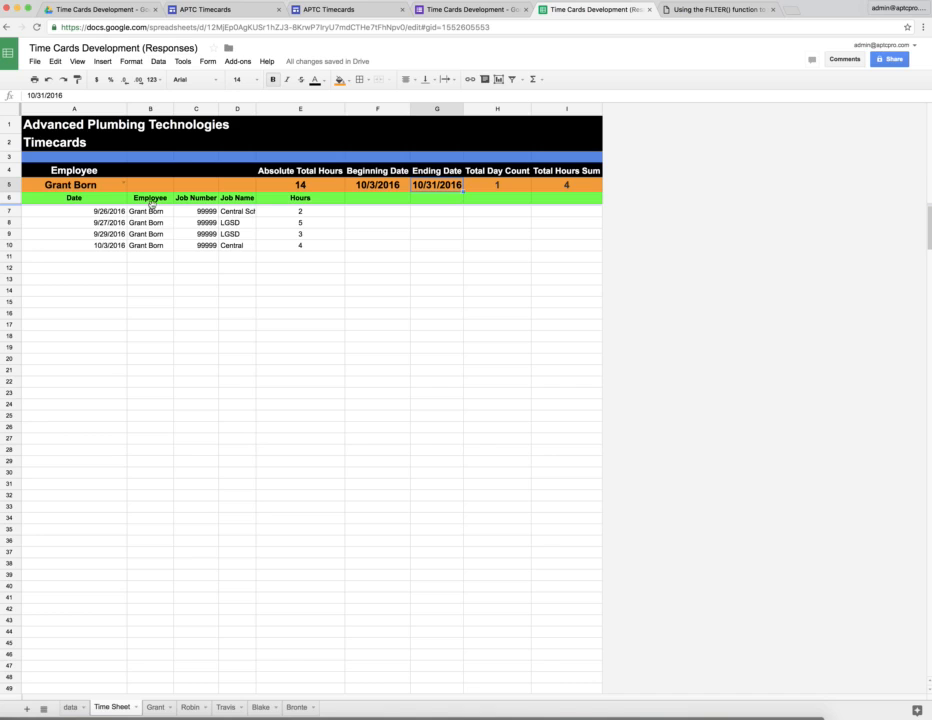
- Set the Time Sheet's Beginning Date to 9/1/2016
{"action": "double_click", "coordinate": [375, 185]}
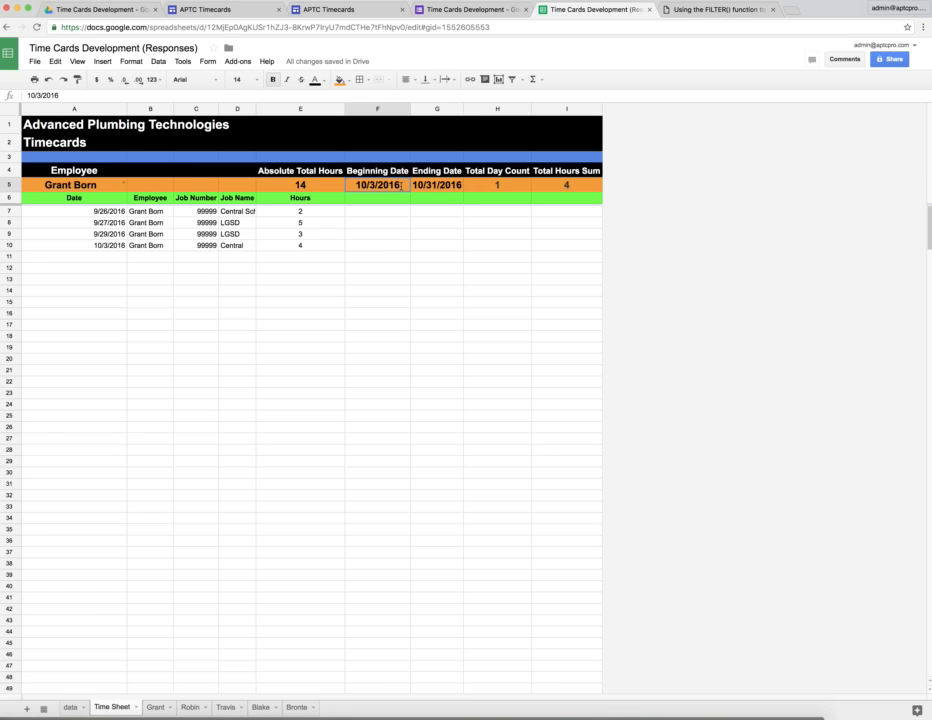
{"action": "left_click", "coordinate": [350, 198]}
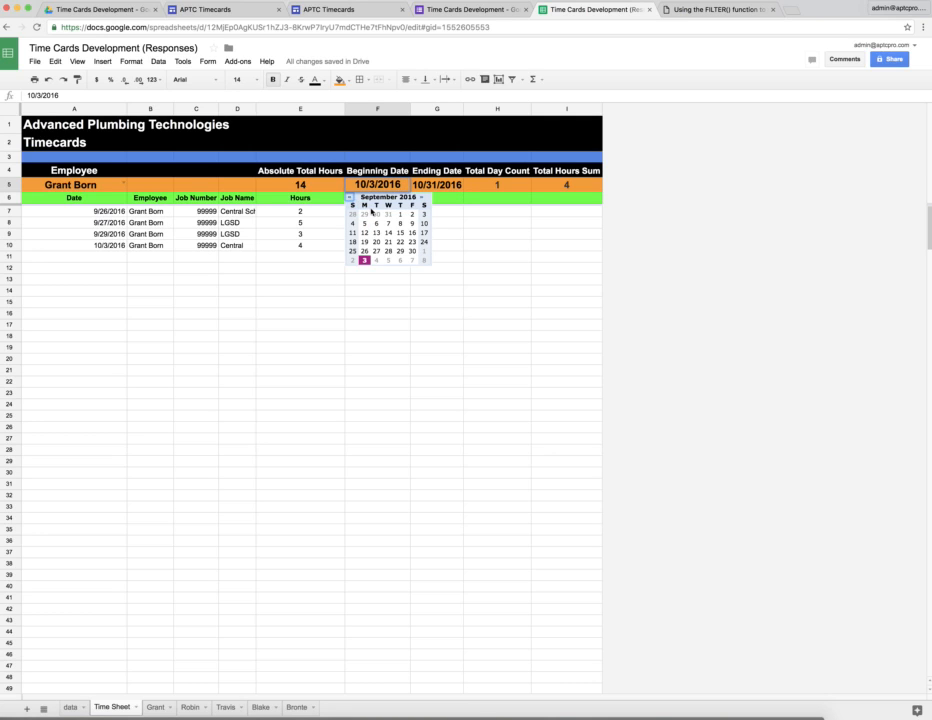
{"action": "left_click", "coordinate": [403, 215]}
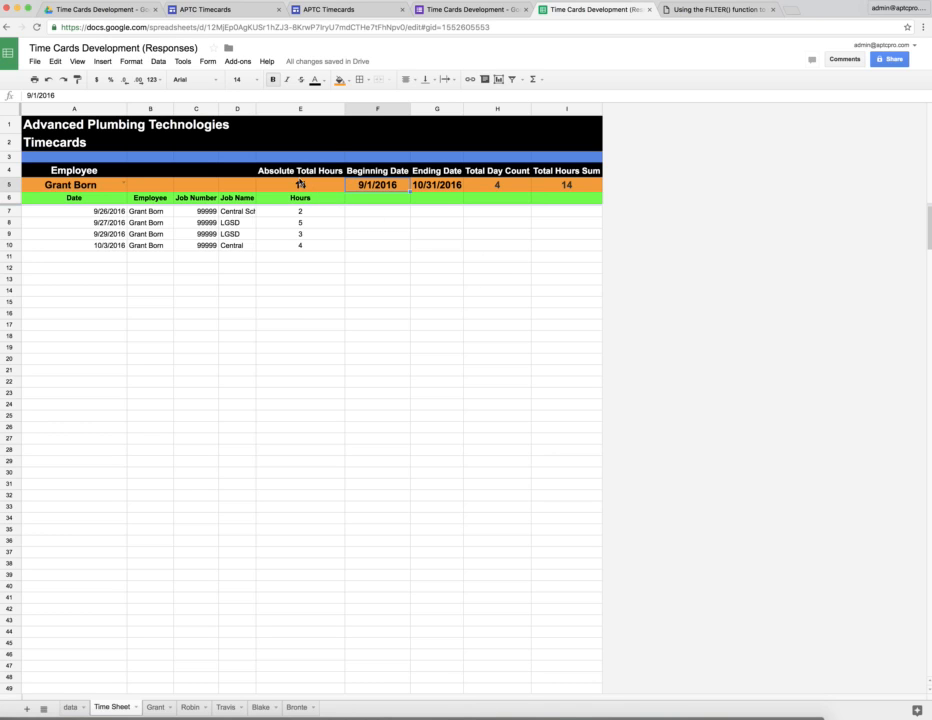
- Review the data sheet and each individual employee's timecard sheet, ending on the Time Sheet
{"action": "left_click", "coordinate": [72, 708]}
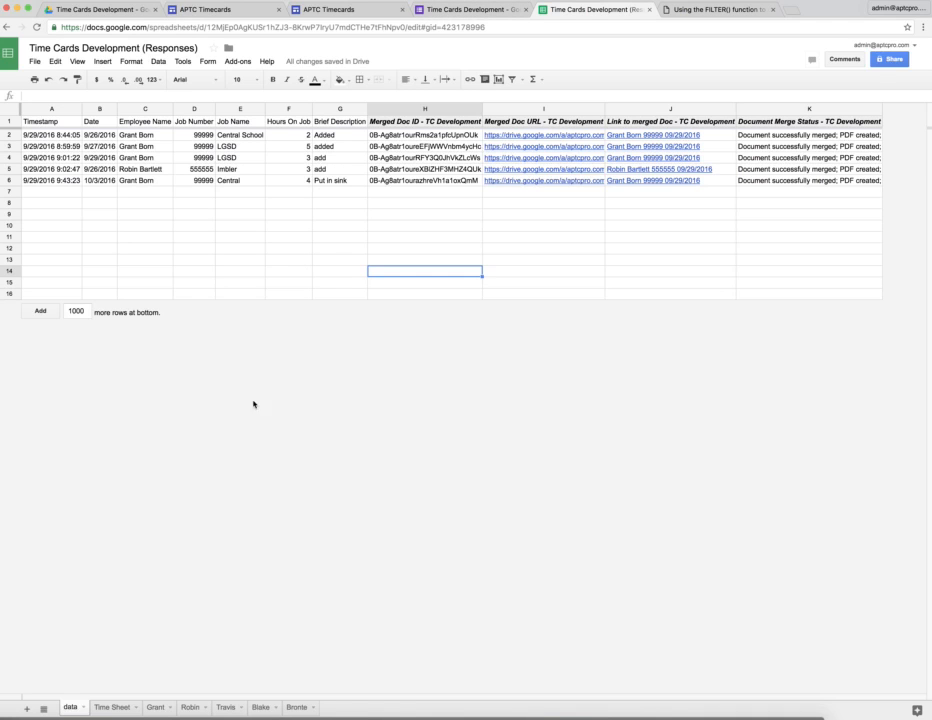
{"action": "left_click", "coordinate": [154, 709]}
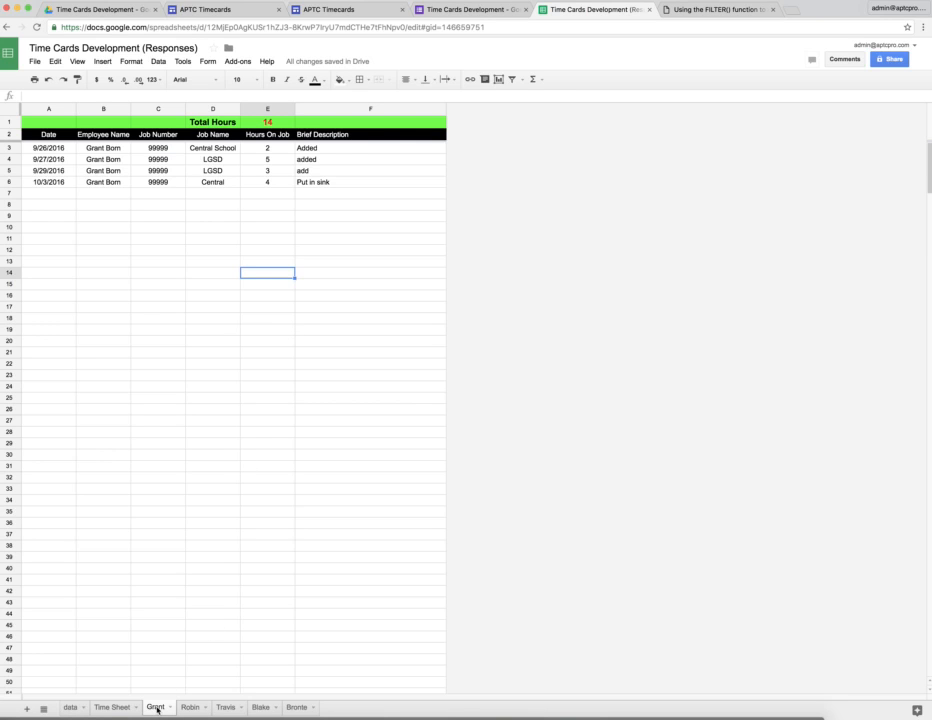
{"action": "left_click", "coordinate": [192, 708]}
{"action": "left_click", "coordinate": [230, 708]}
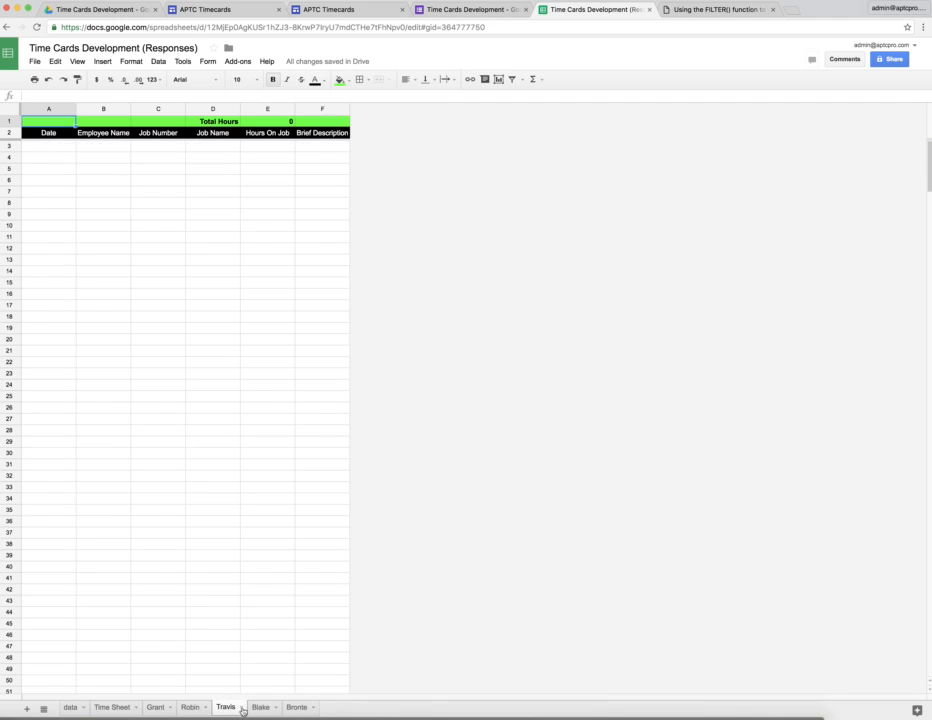
{"action": "left_click", "coordinate": [260, 708]}
{"action": "left_click", "coordinate": [296, 708]}
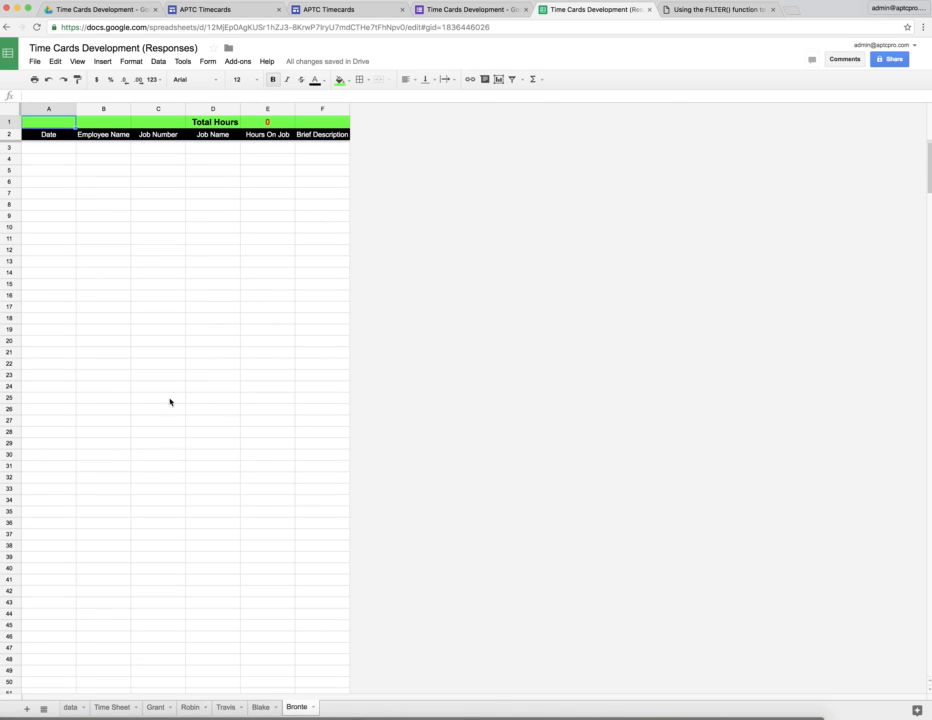
{"action": "left_click", "coordinate": [70, 708]}
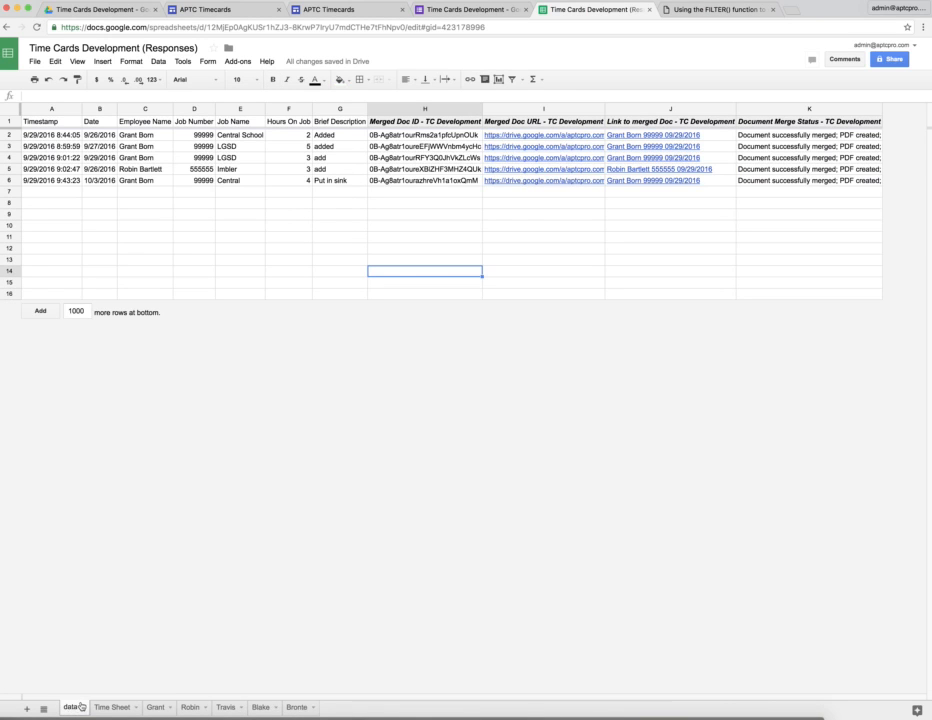
{"action": "left_click", "coordinate": [108, 708]}
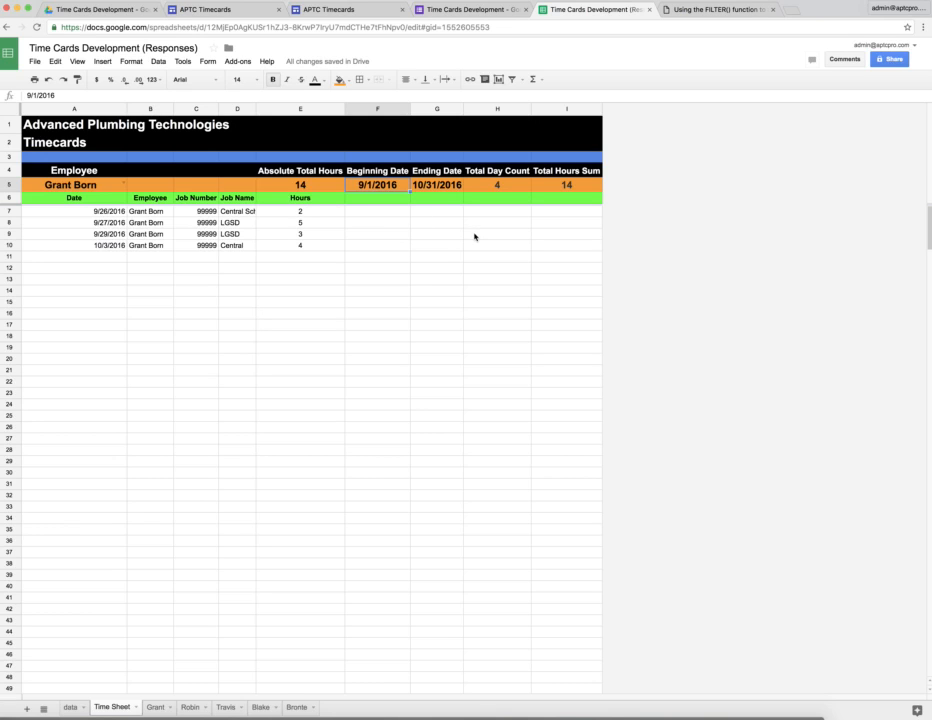
- Switch to Google Drive and view the timecard PDF modified at 9:46 AM in the Timecards Development Submitted Forms folder
{"action": "left_click", "coordinate": [117, 15]}
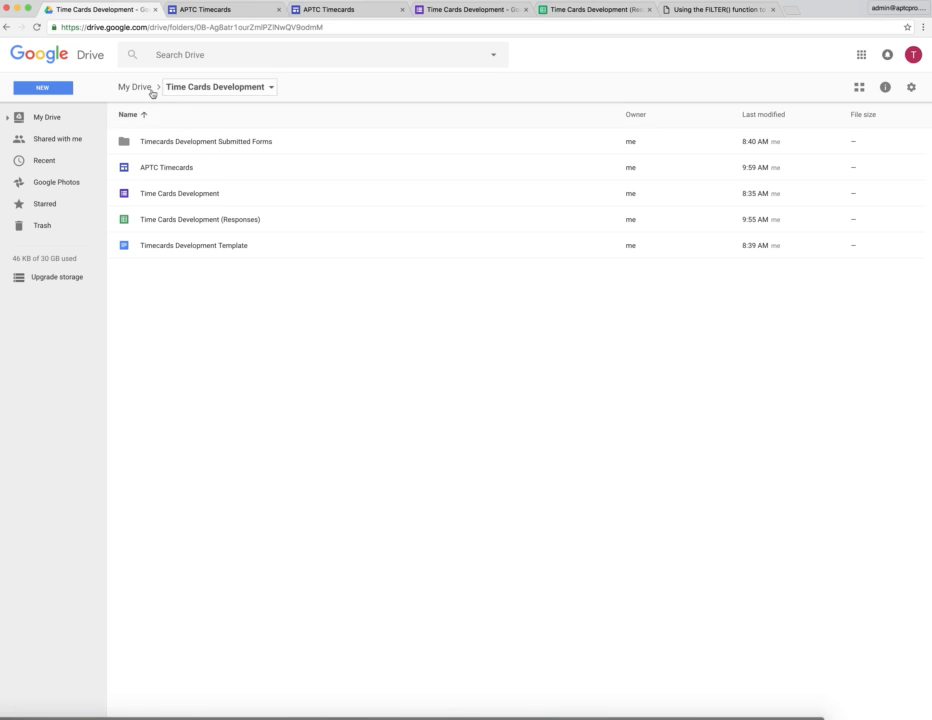
{"action": "left_click", "coordinate": [136, 87]}
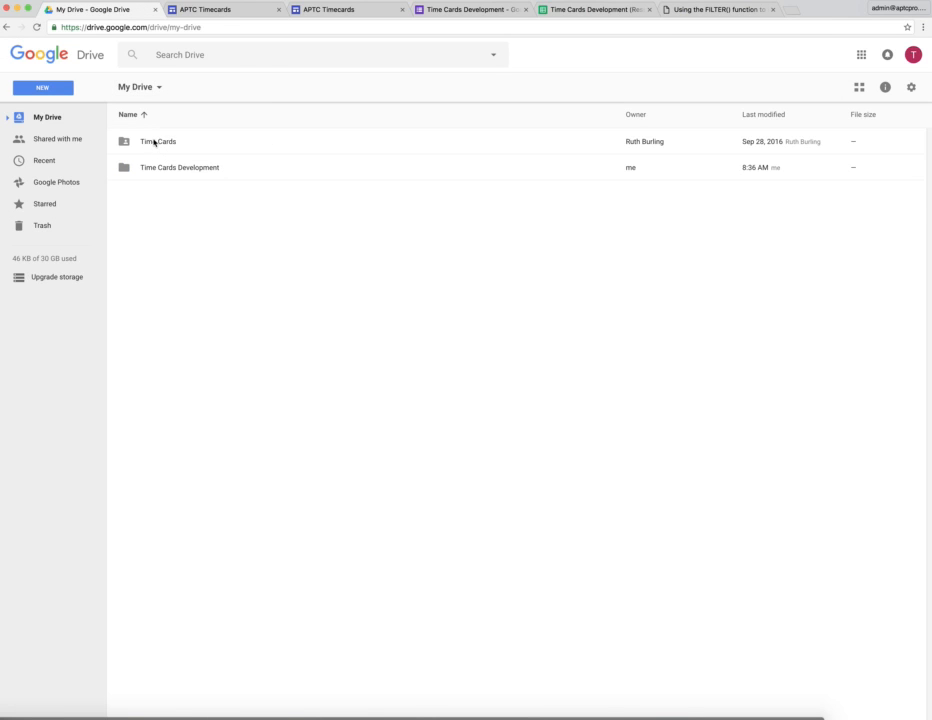
{"action": "left_click", "coordinate": [154, 142]}
{"action": "double_click", "coordinate": [154, 142]}
{"action": "left_click", "coordinate": [138, 90]}
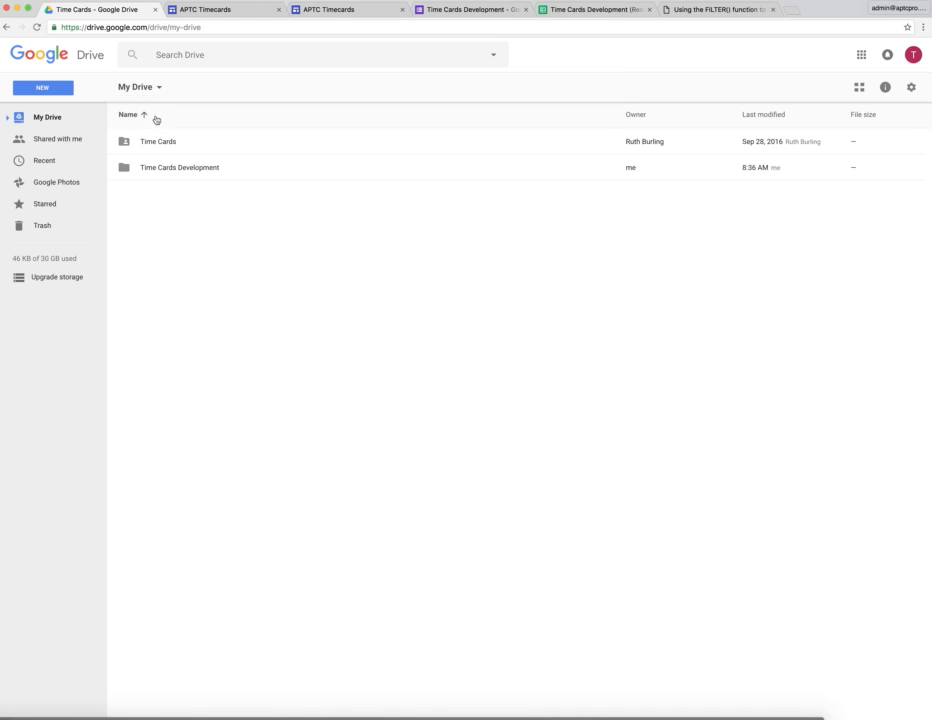
{"action": "double_click", "coordinate": [168, 168]}
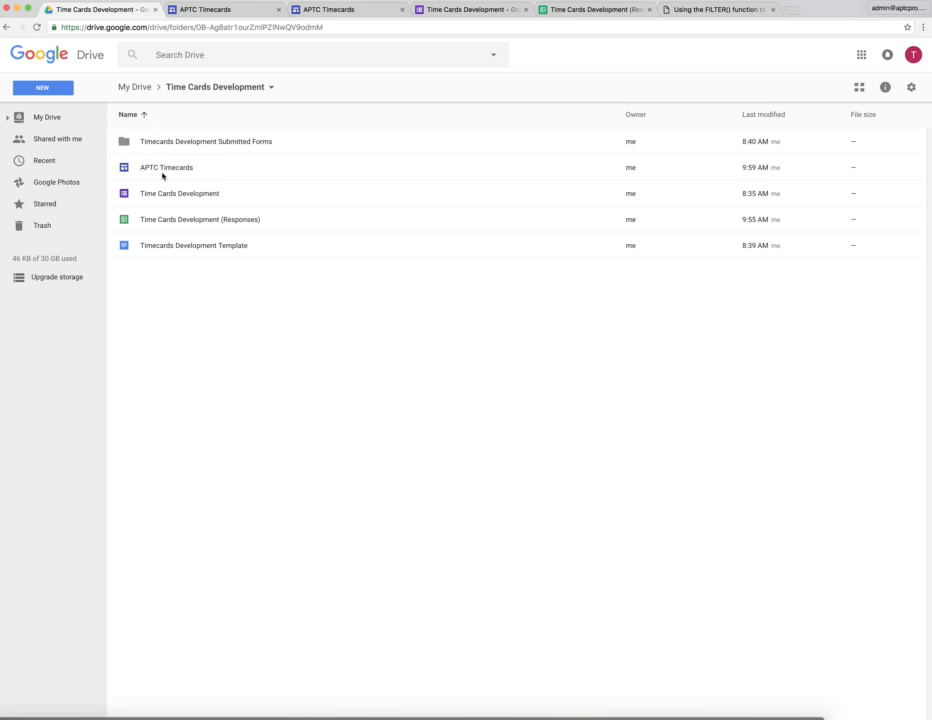
{"action": "double_click", "coordinate": [183, 150]}
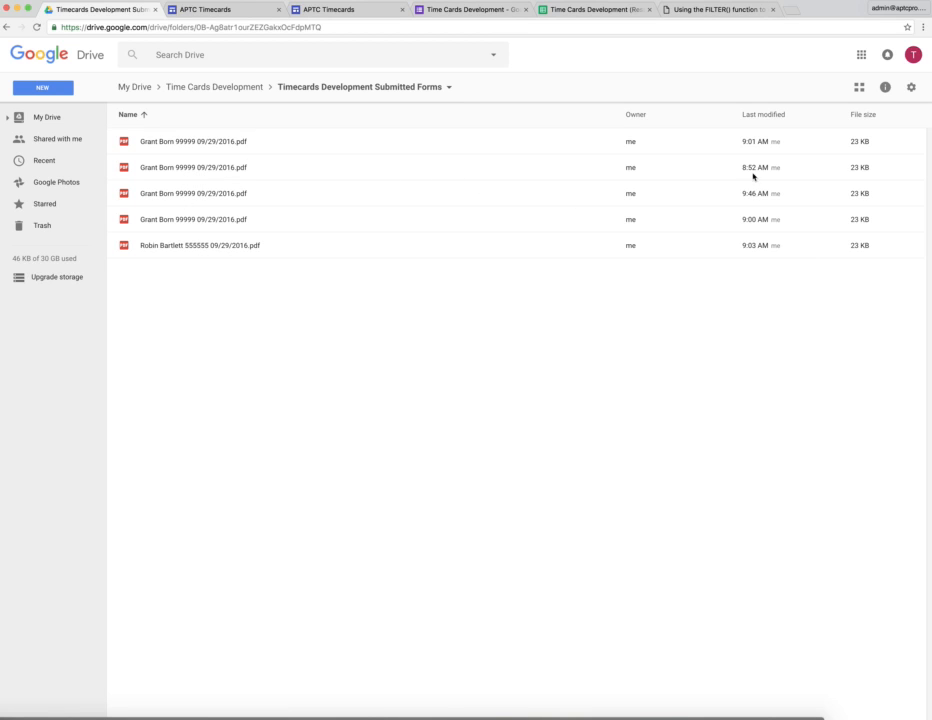
{"action": "double_click", "coordinate": [236, 194]}
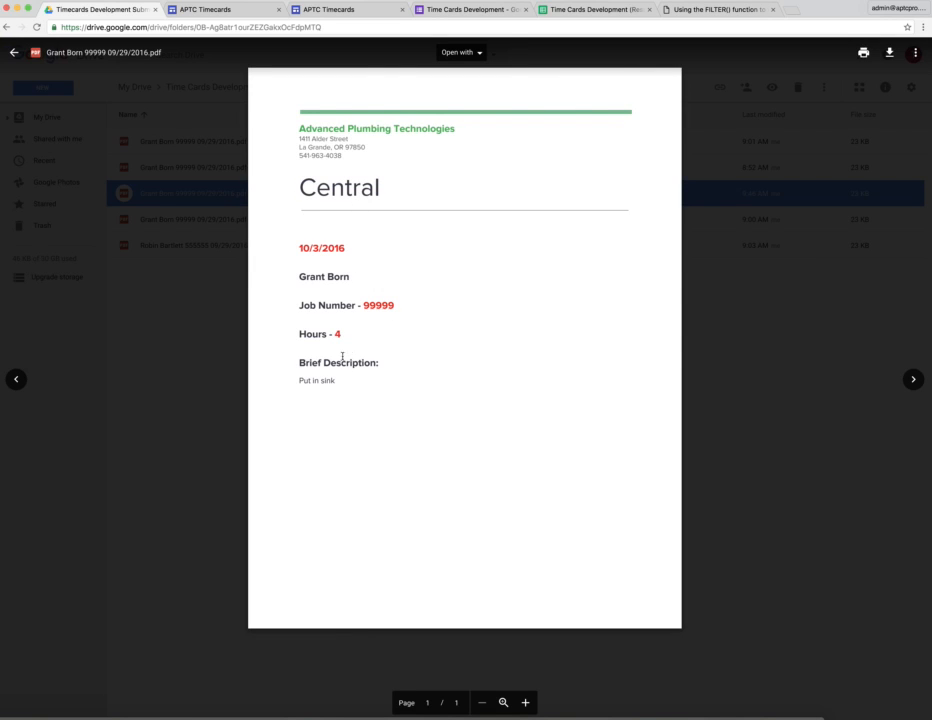
{"action": "left_click", "coordinate": [13, 52]}
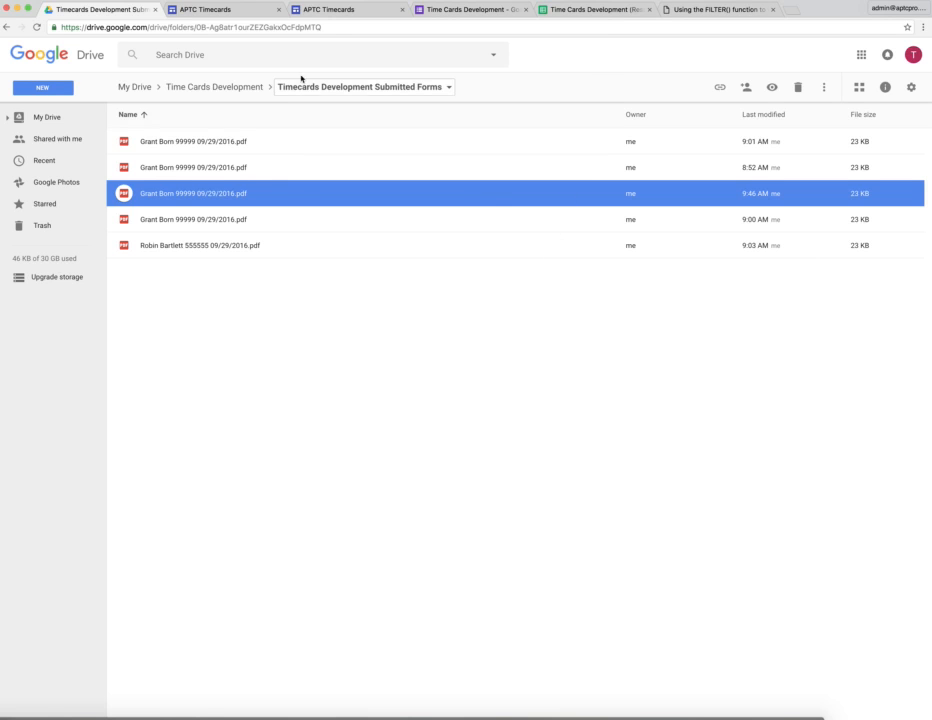
- Return to the Time Cards Development (Responses) spreadsheet and look through its data, Time Sheet and individual employee sheets
{"action": "left_click", "coordinate": [558, 12]}
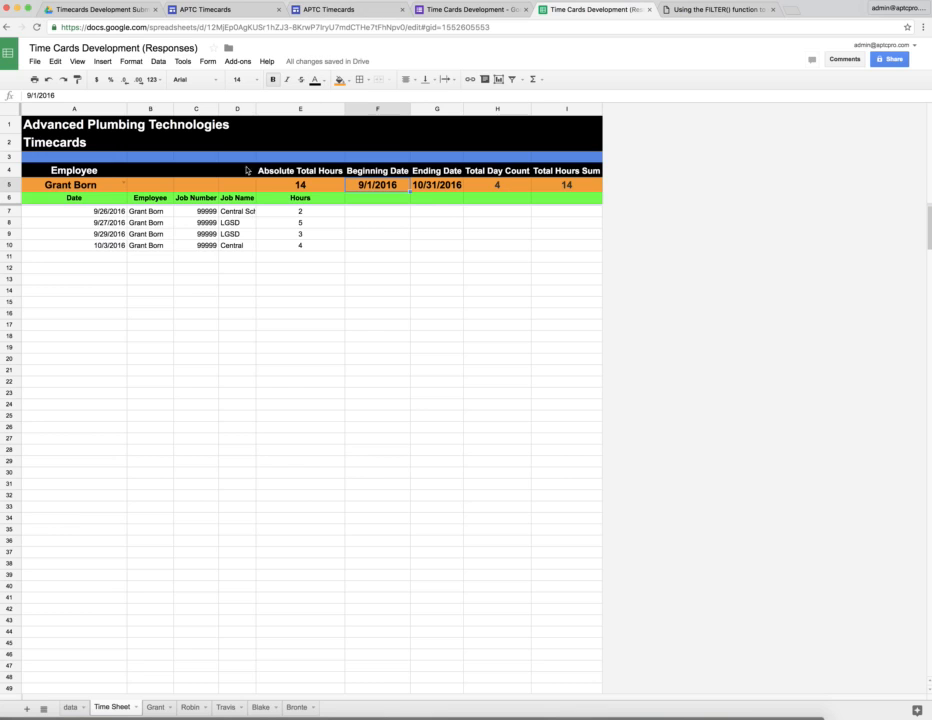
{"action": "left_click", "coordinate": [70, 707]}
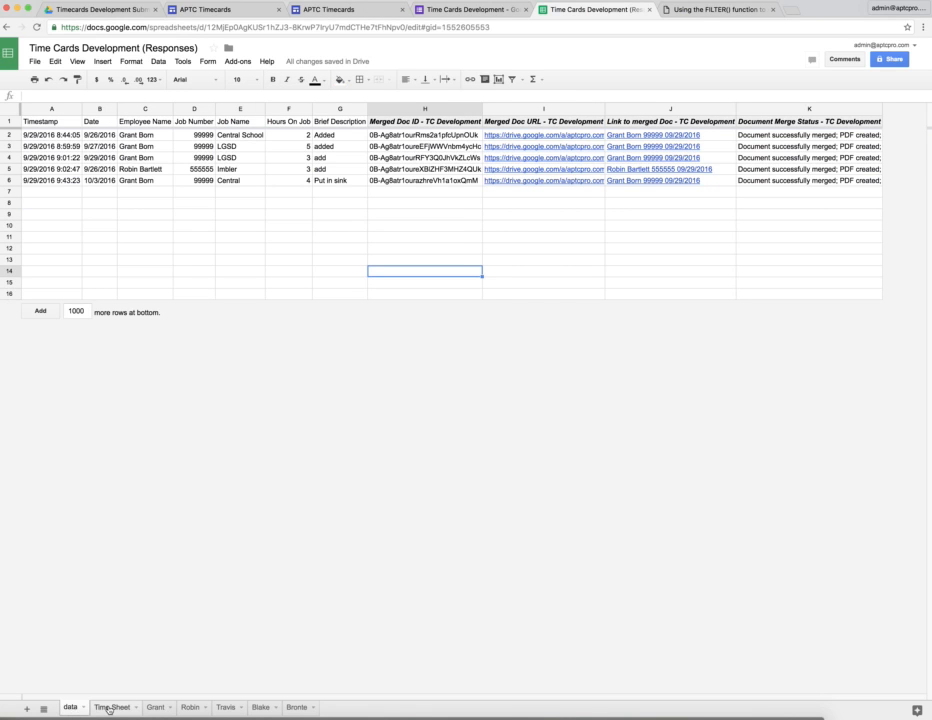
{"action": "left_click", "coordinate": [109, 707]}
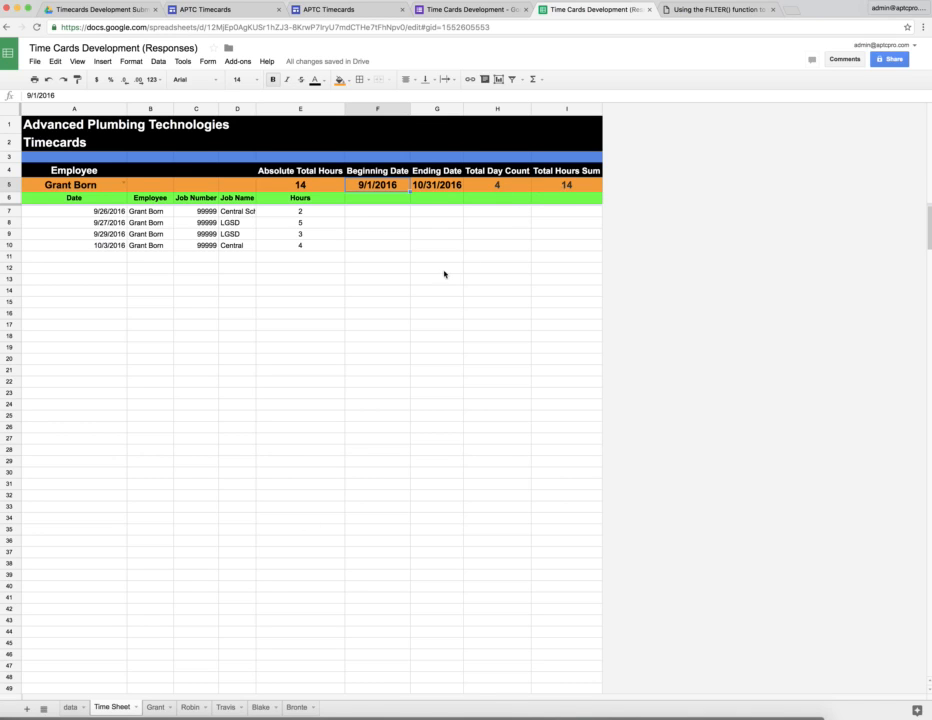
{"action": "left_click", "coordinate": [156, 707]}
{"action": "left_click", "coordinate": [190, 707]}
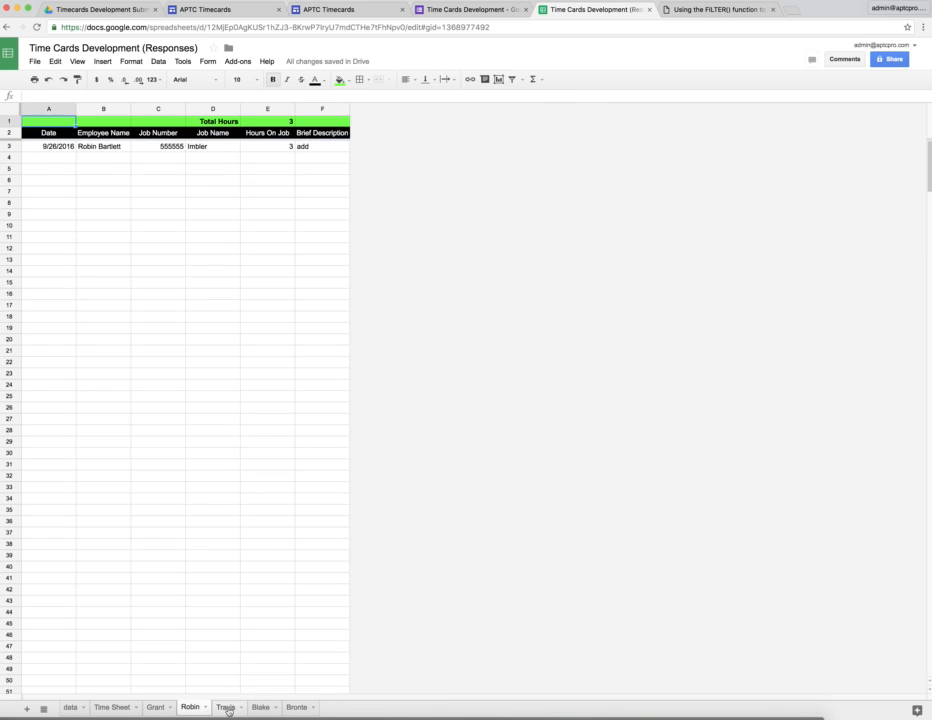
{"action": "left_click", "coordinate": [228, 708]}
{"action": "left_click", "coordinate": [260, 708]}
{"action": "left_click", "coordinate": [298, 709]}
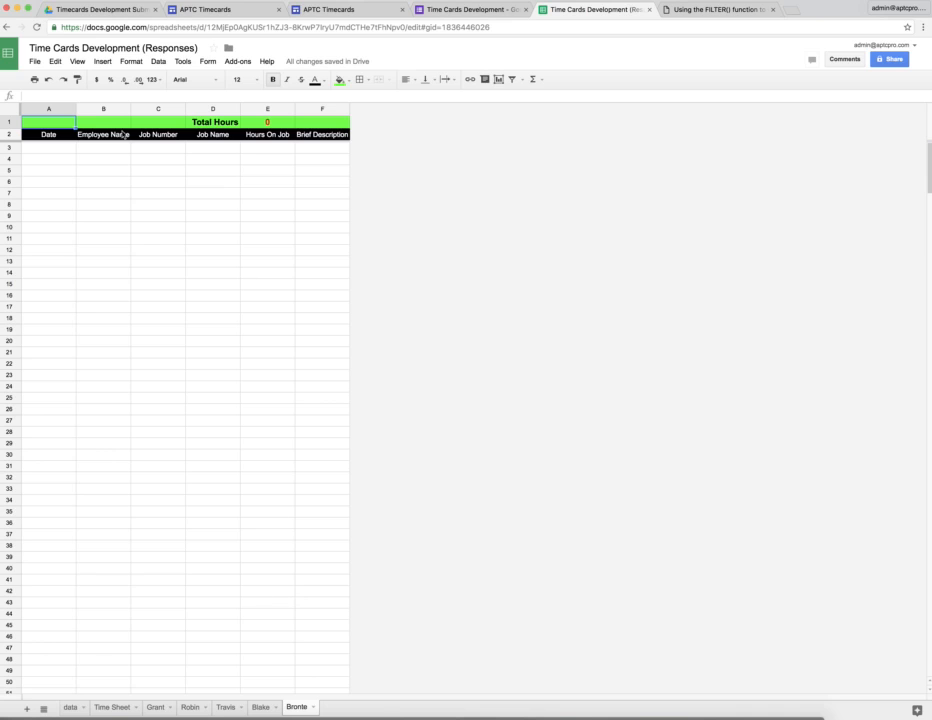
{"action": "left_click", "coordinate": [154, 708]}
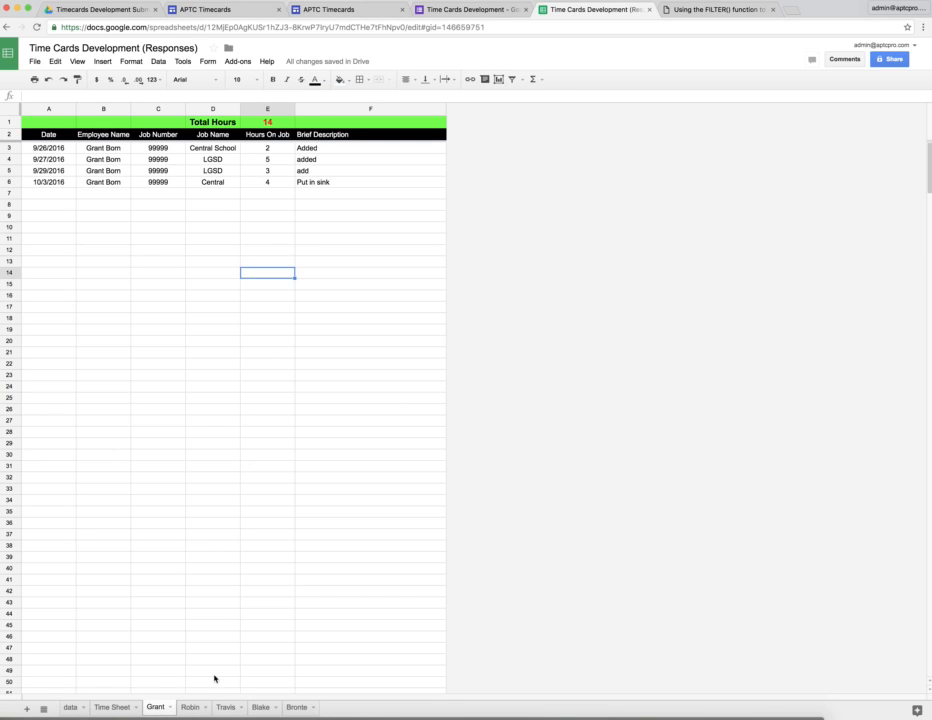